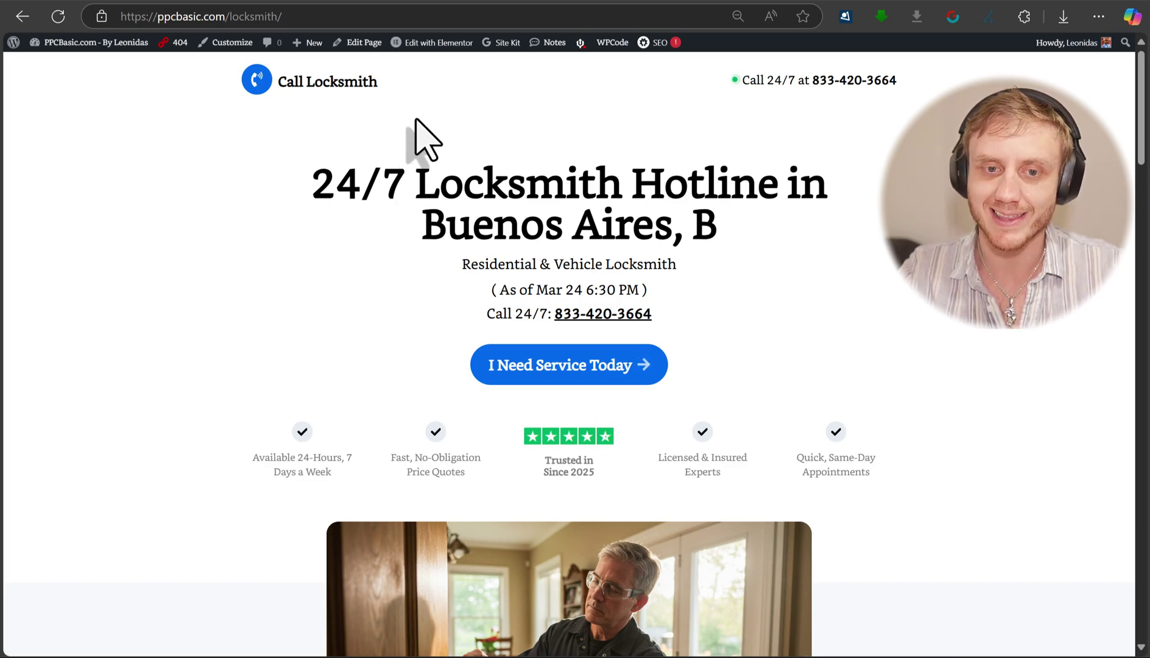
- Bring up the Elementor editor for the Call Locksmith page with its keyword and location headline
mouse_move(458, 48)
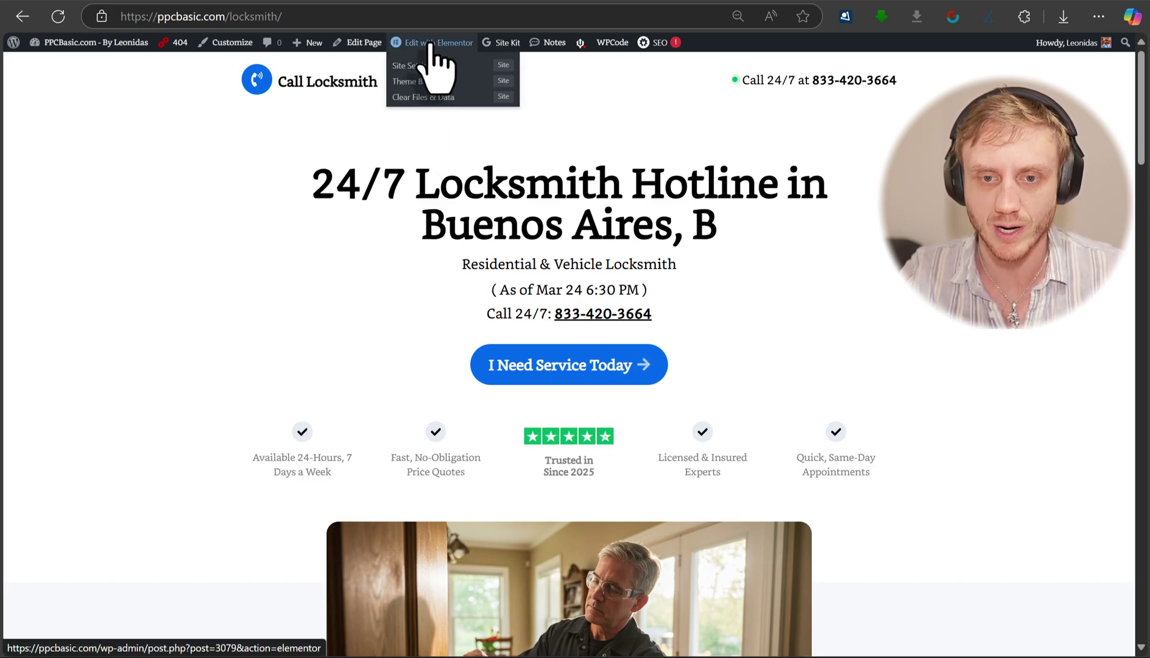
click(569, 2)
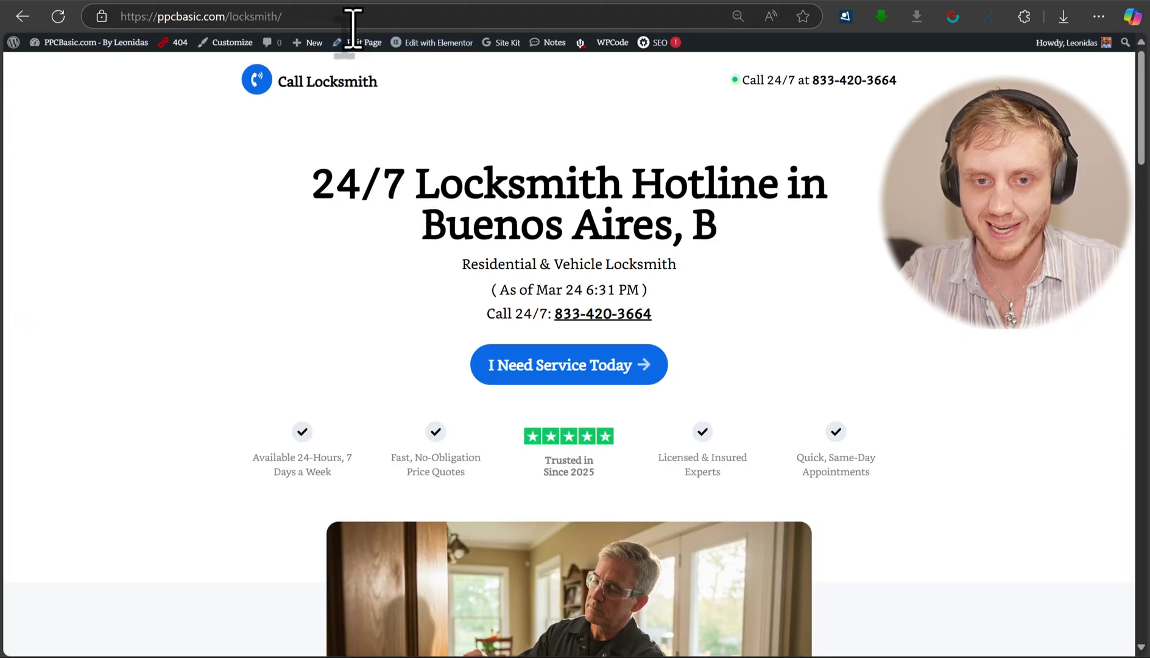
- Load the live page with ?kw=car unlock so the headline shows Car Unlock
click(394, 20)
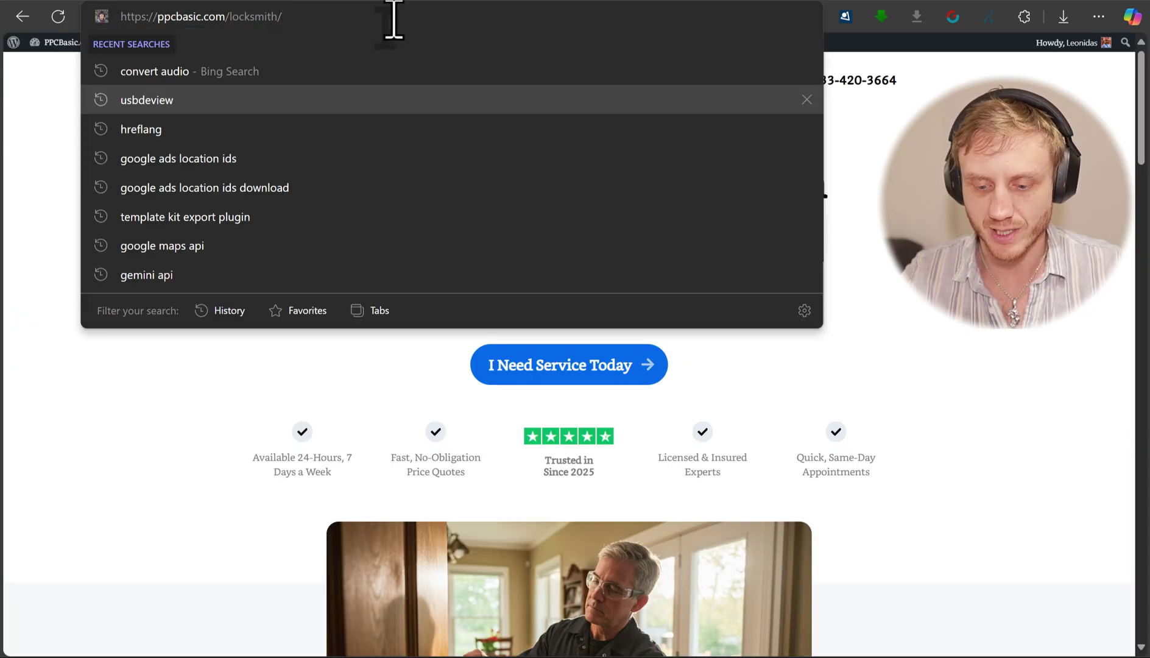
text(?kw=car u)
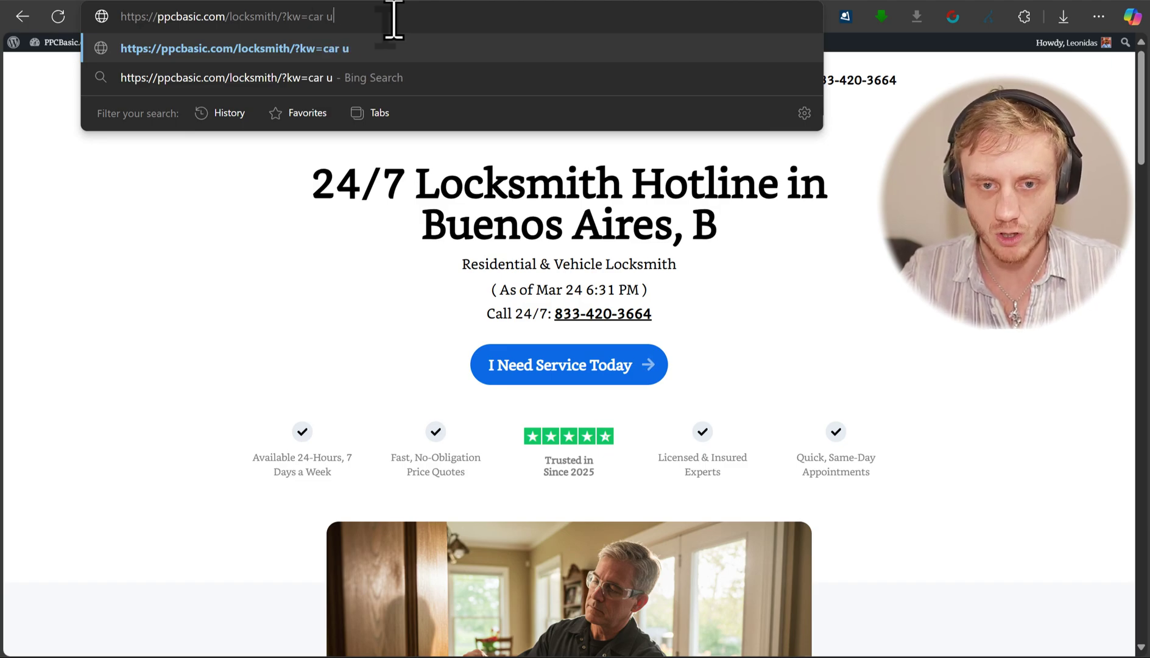
key(Return)
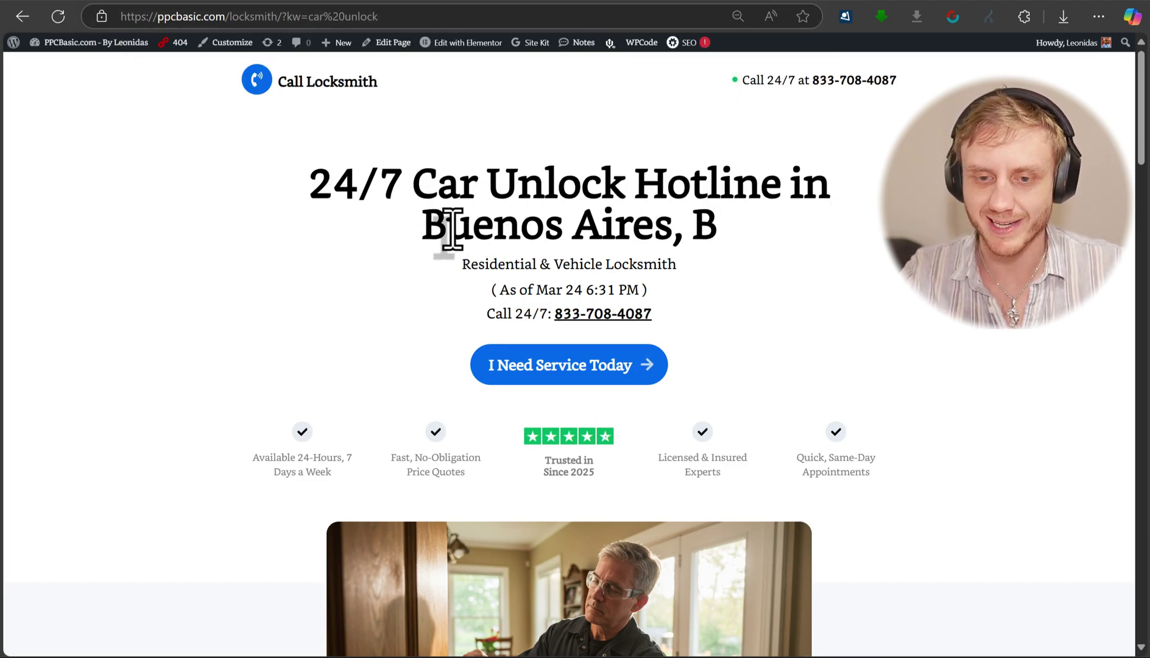
click(580, 6)
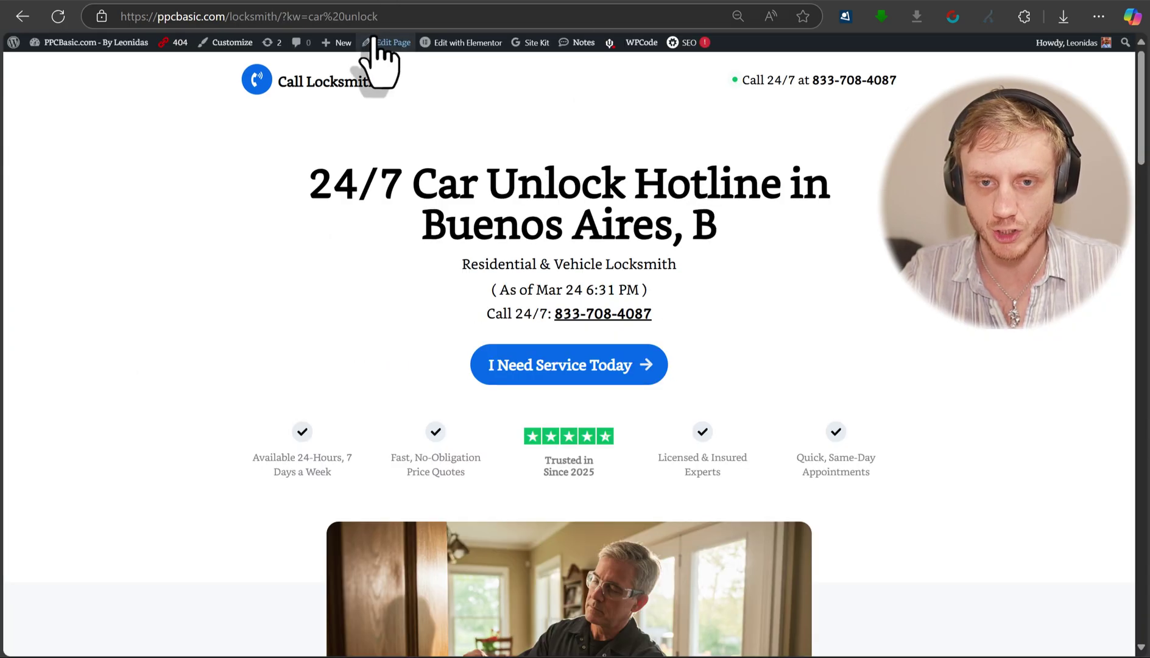
- Add &loc=hamilton, ontario to the URL and highlight Car Unlock and Hamilton, Ontario in the headline
click(451, 22)
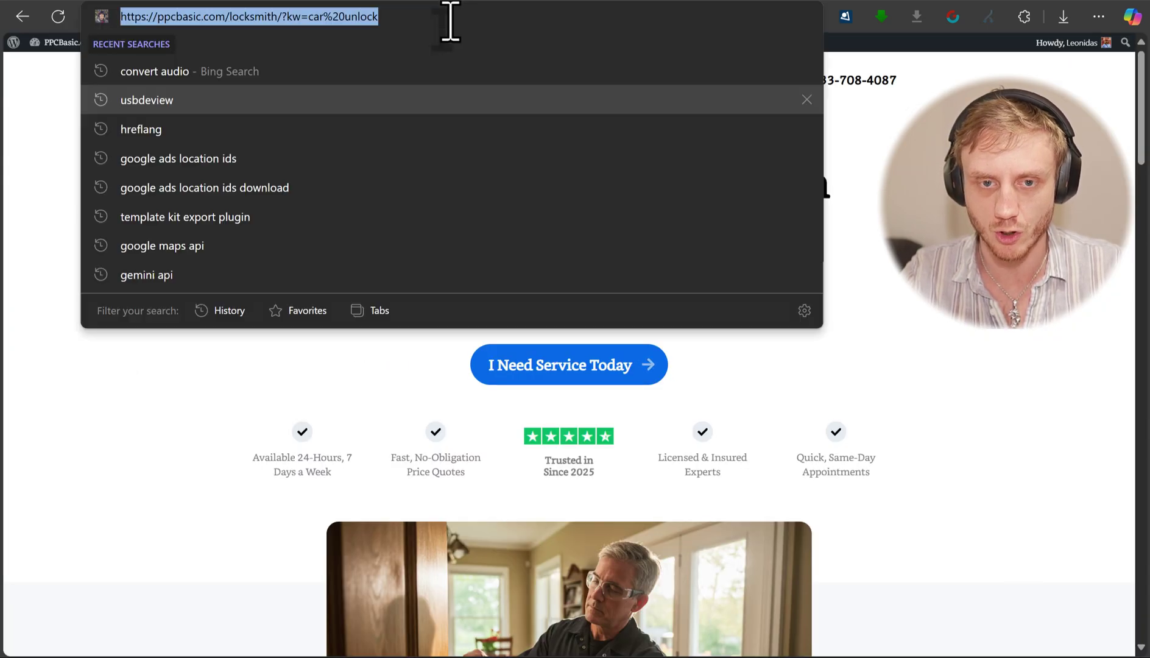
click(448, 19)
text(&loc=hamilton, ontario)
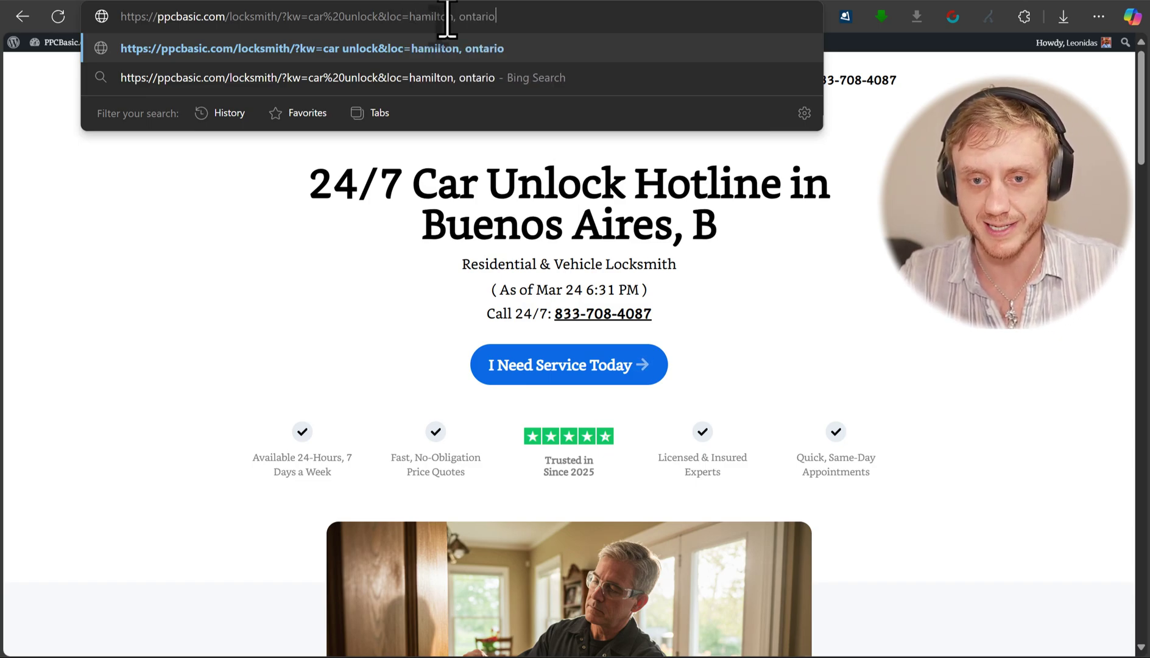
key(Return)
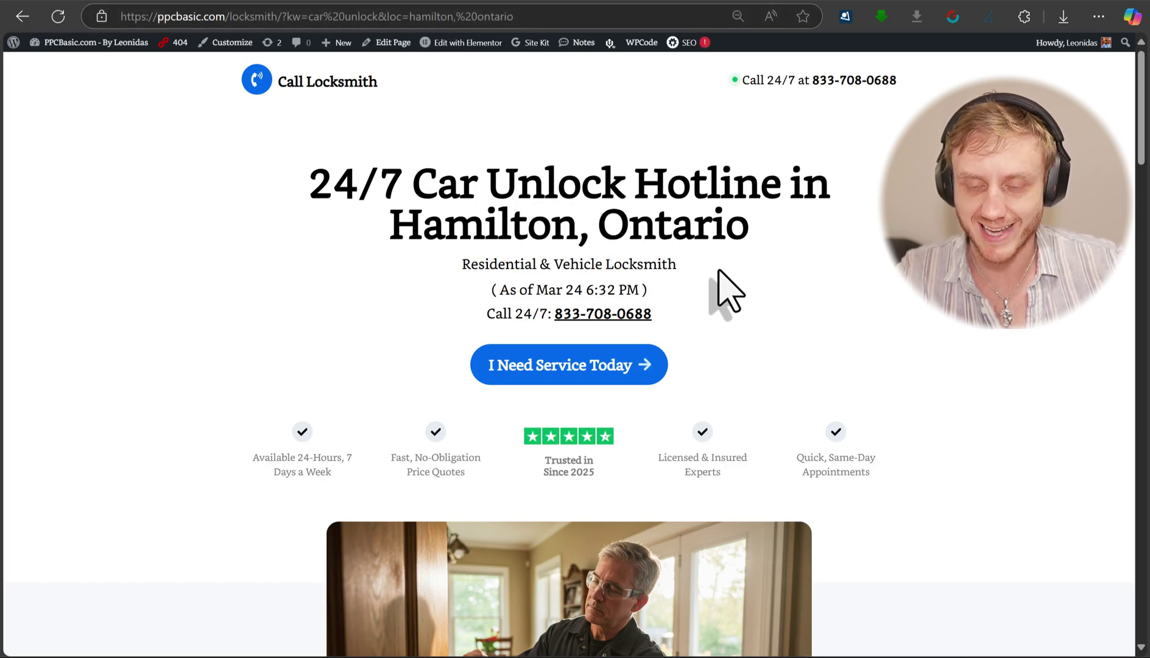
drag(390, 230, 853, 264)
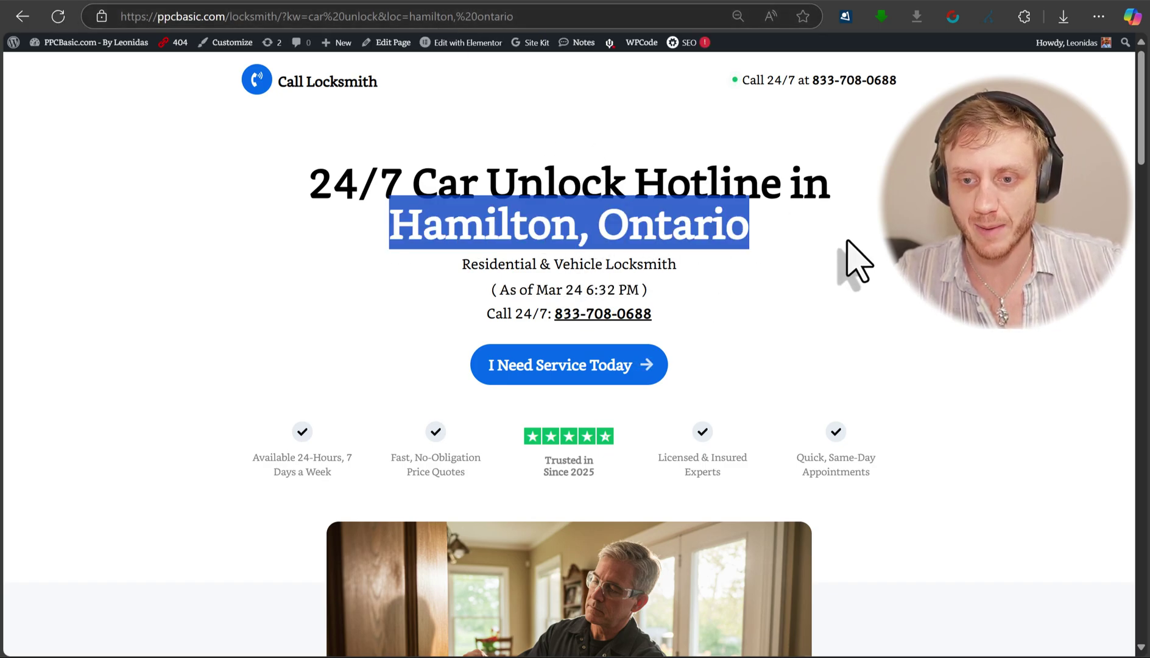
click(616, 226)
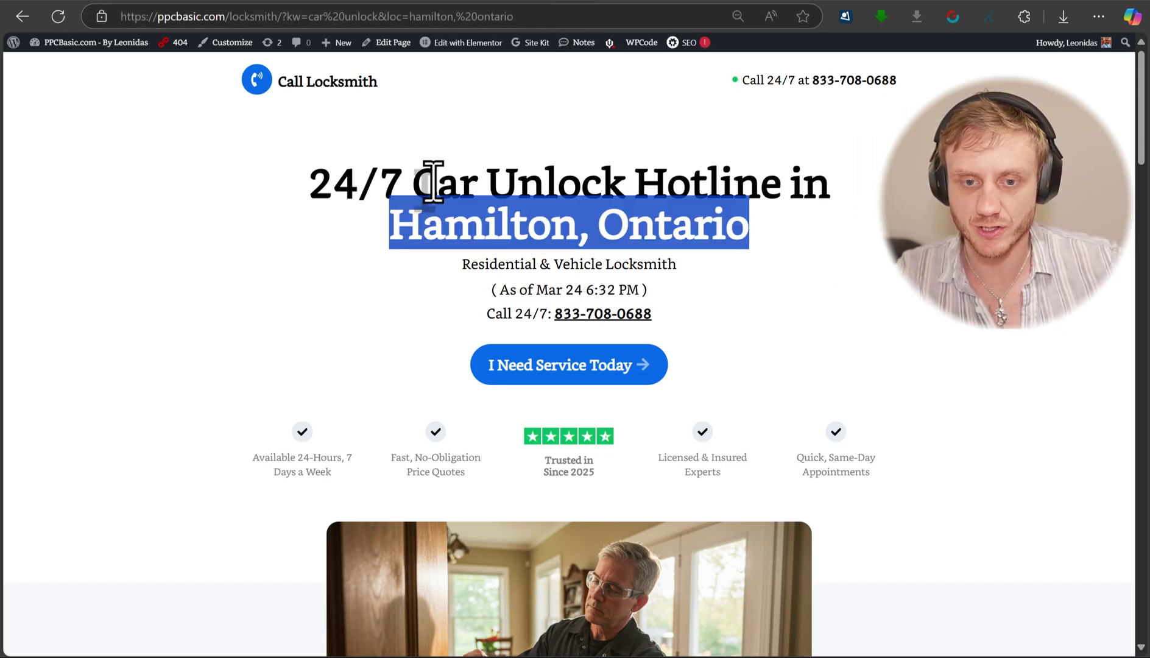
drag(406, 185, 624, 181)
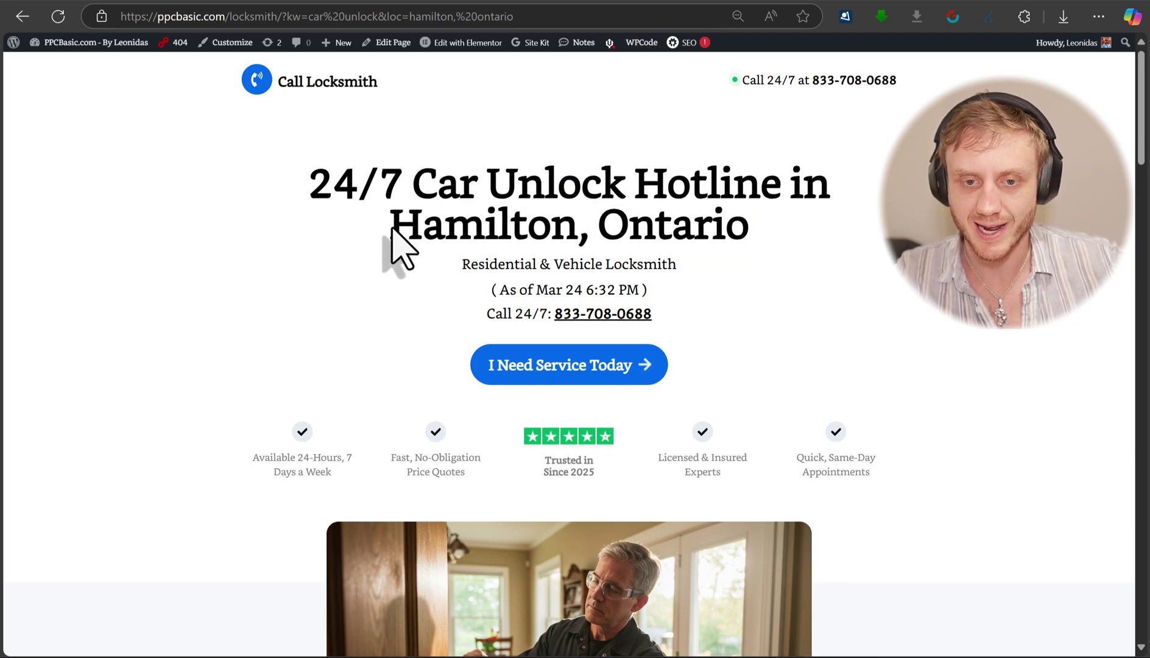
drag(393, 237, 749, 234)
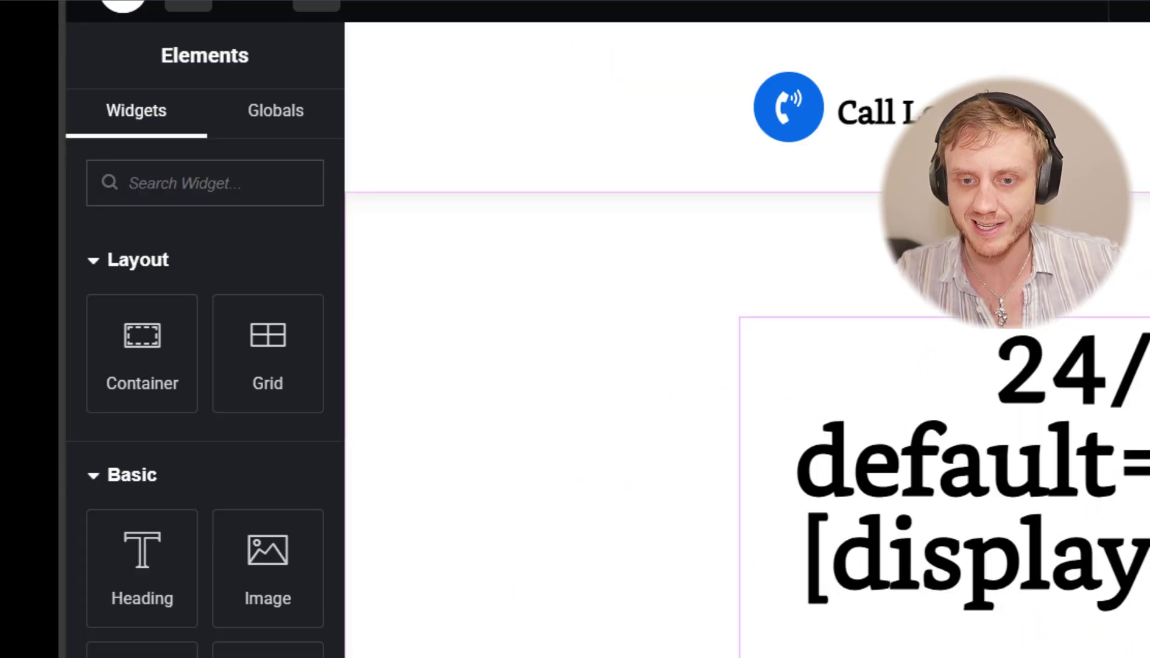
- Show the headline's display_keyword shortcode, then the [visitor_datetime] shortcode in the '( As of' title
click(1018, 536)
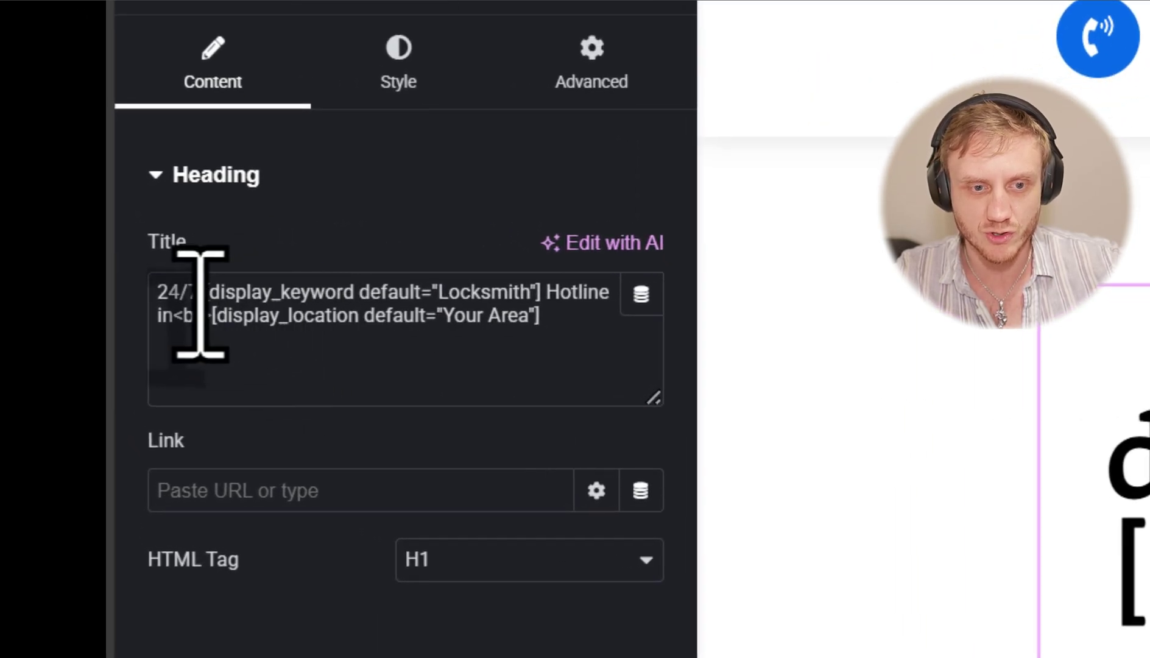
drag(205, 293, 536, 292)
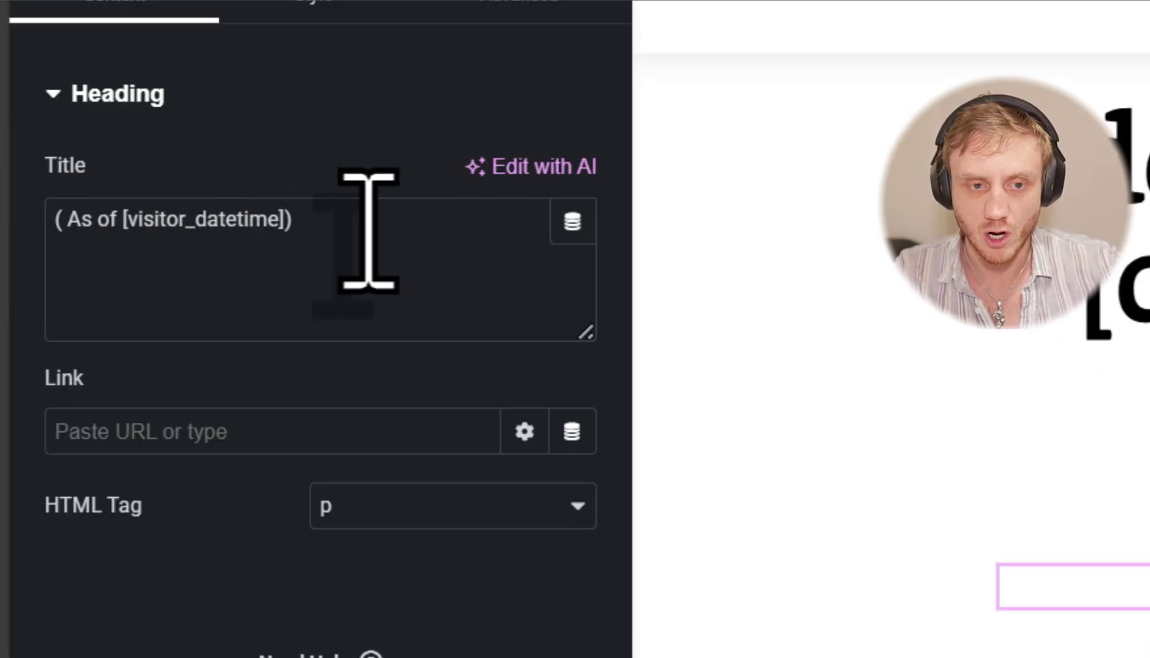
drag(372, 232, 8, 222)
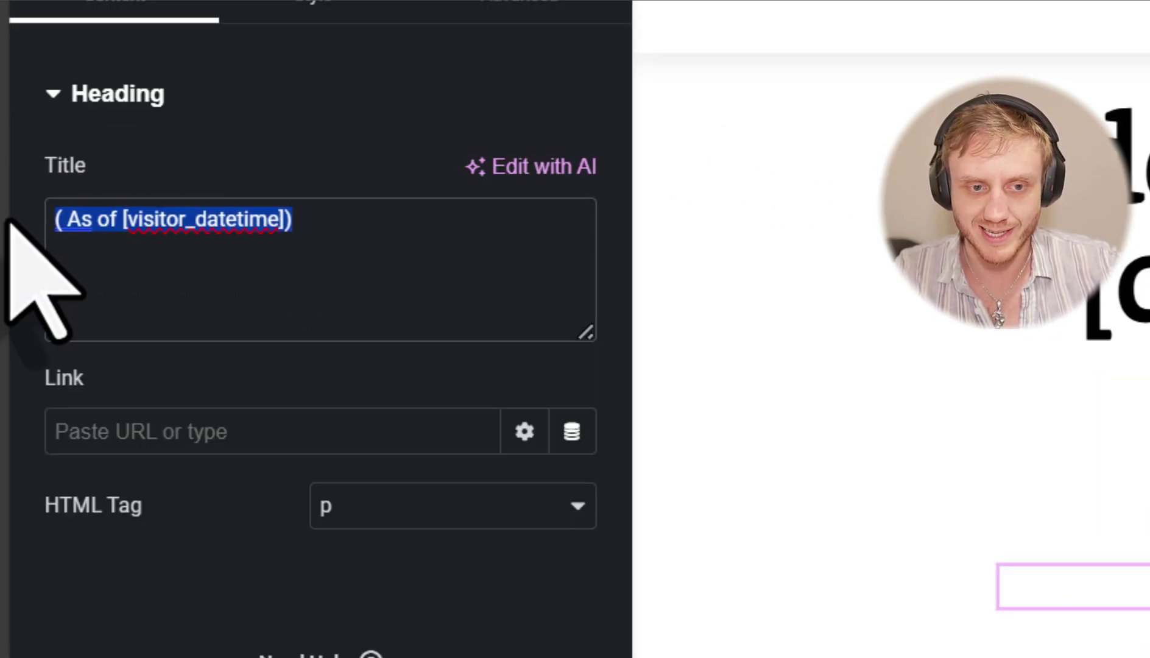
click(189, 220)
drag(124, 220, 268, 220)
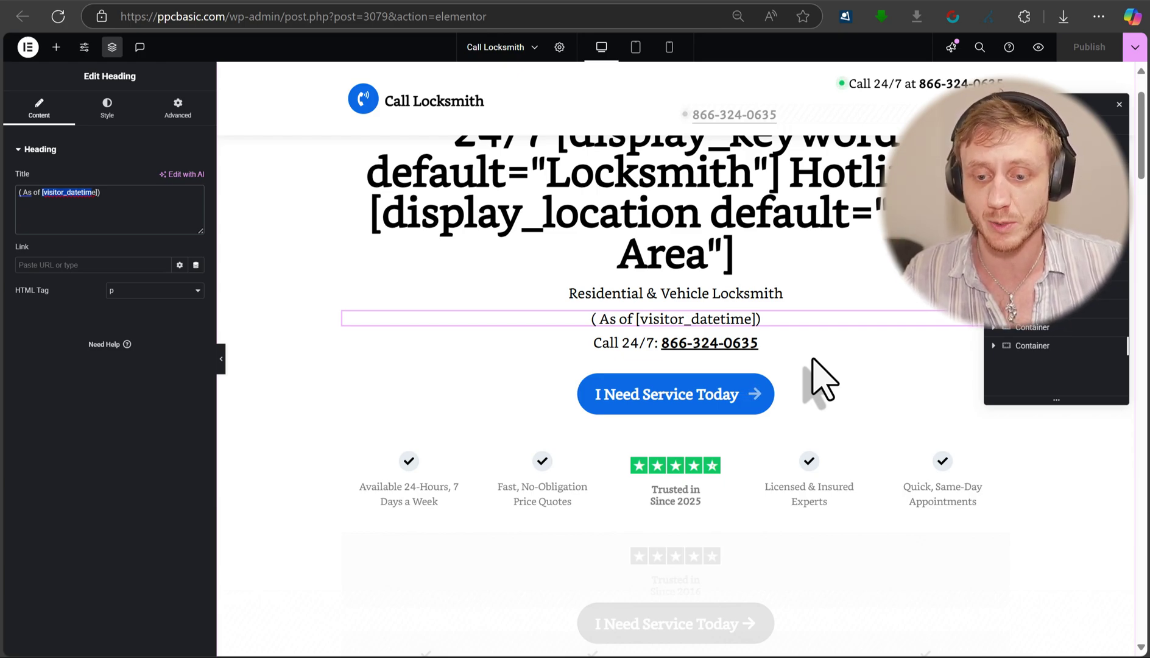
- Scroll the live page to the 'Locksmiths in Hamilton, Ontario' heading and highlight the location
scroll(696, 341, down, 1)
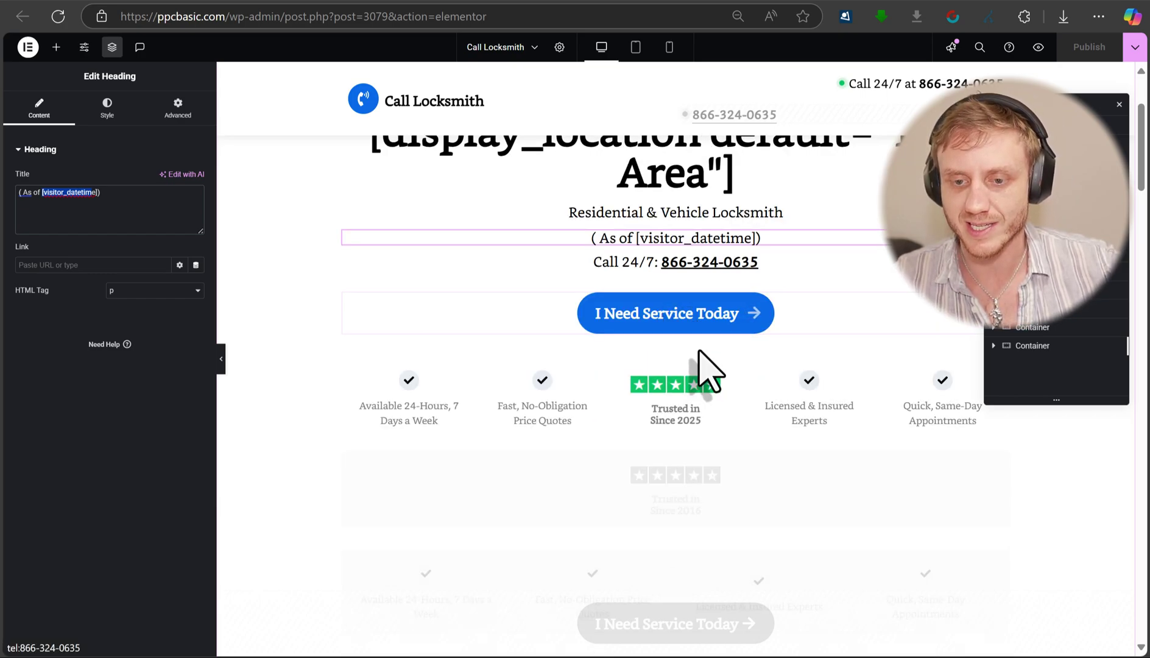
scroll(707, 366, down, 3)
scroll(710, 368, down, 2)
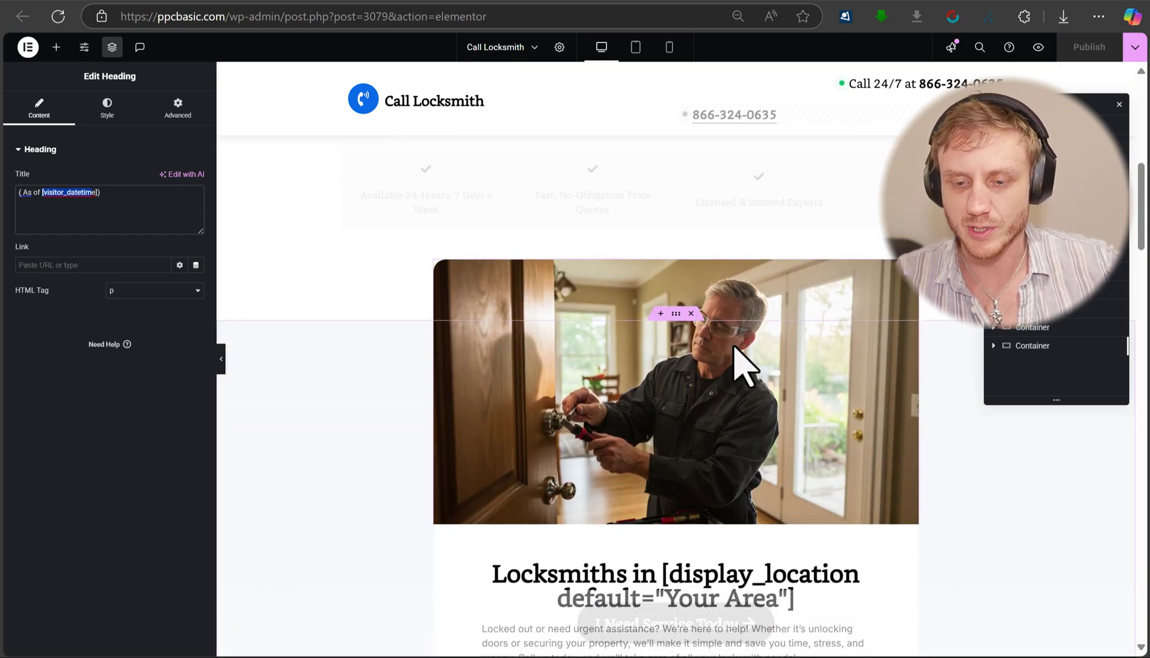
scroll(745, 364, down, 2)
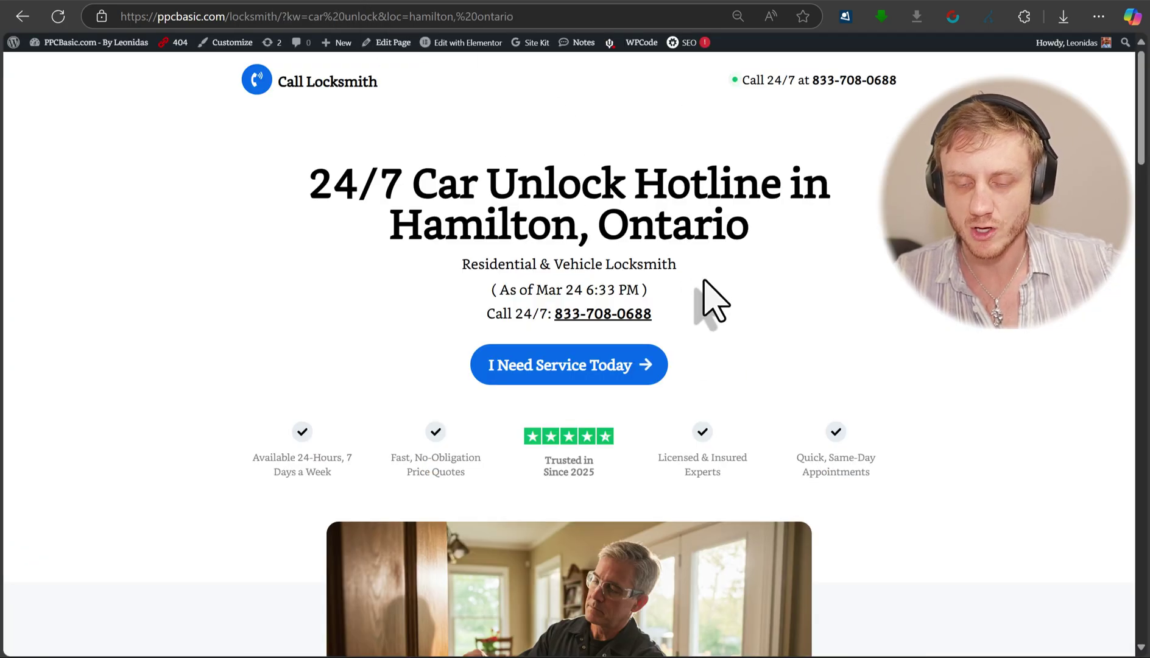
scroll(706, 290, down, 8)
scroll(513, 488, up, 3)
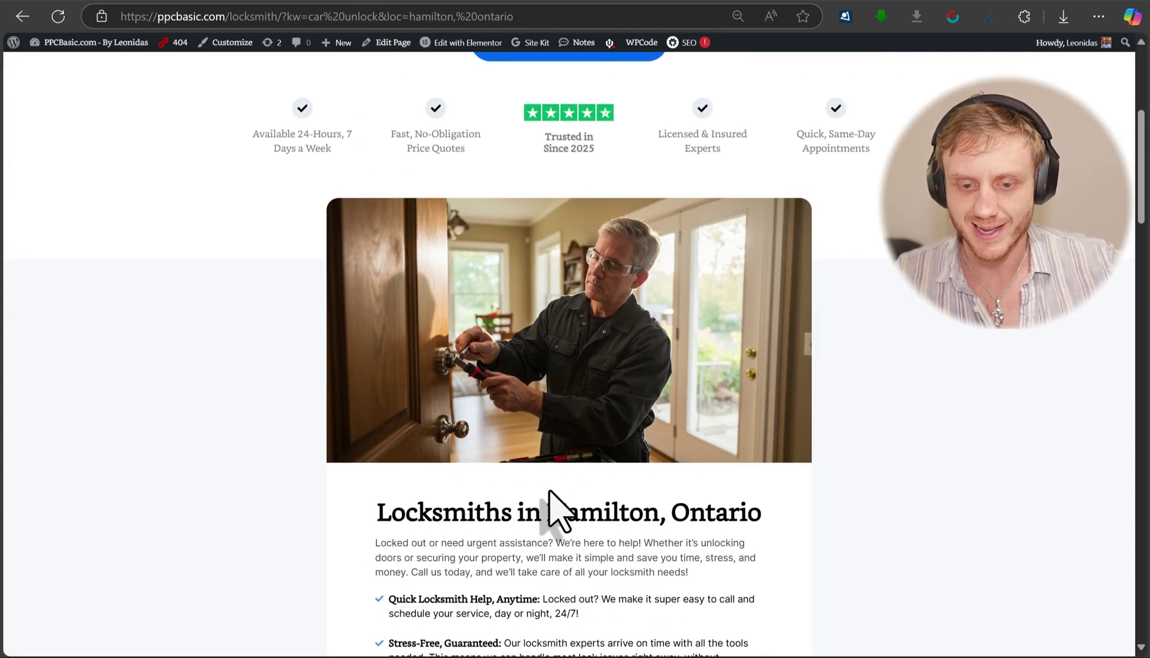
drag(542, 511, 811, 525)
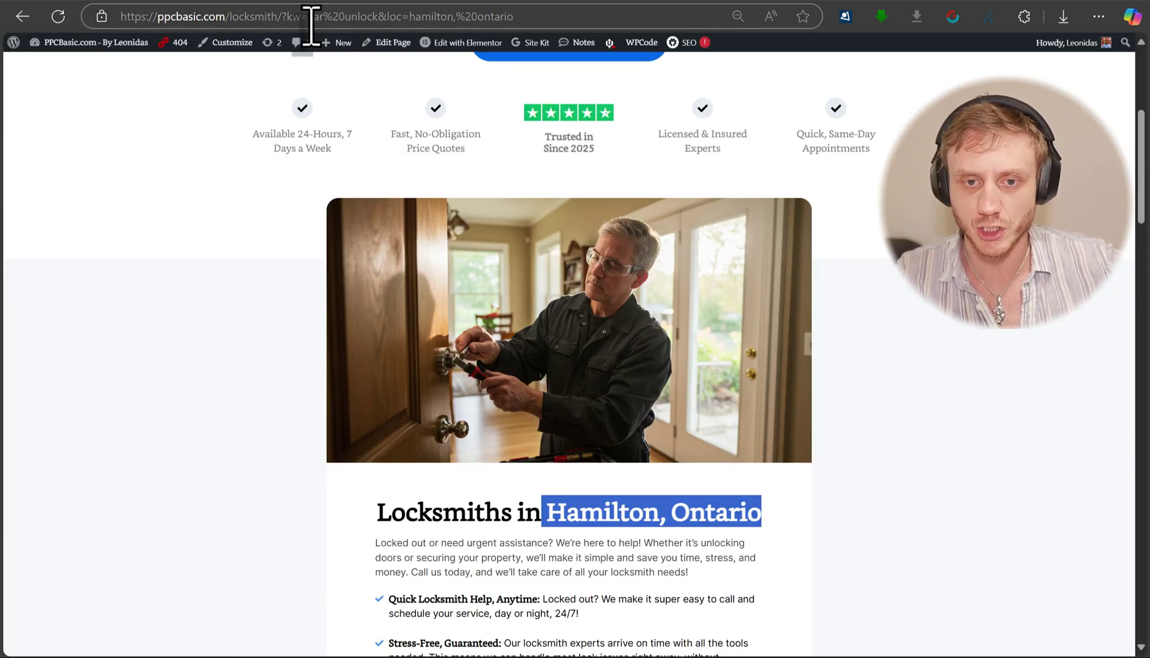
- Scroll the live page down to the Hamilton map under Areas Serviced
click(409, 18)
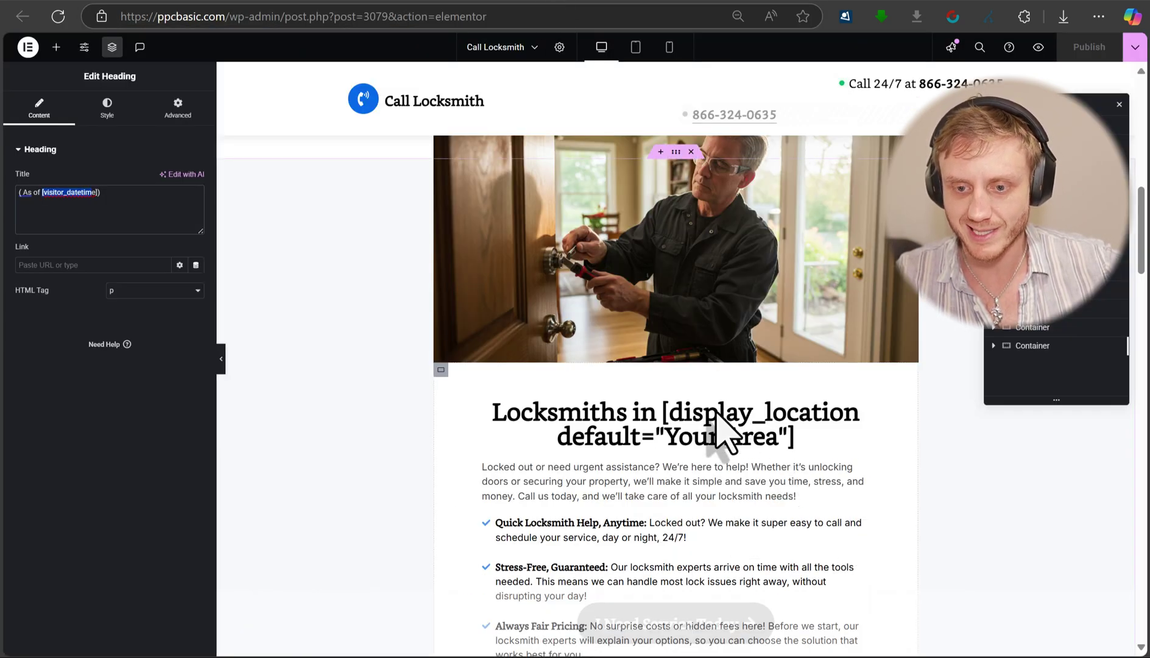
scroll(707, 423, down, 5)
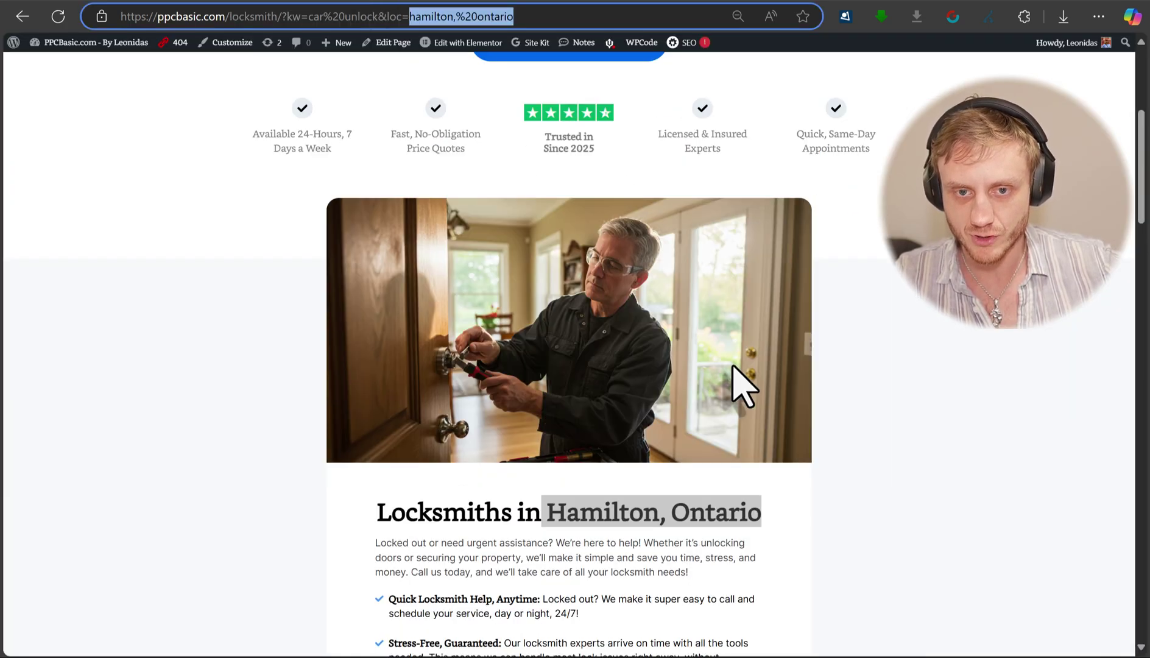
scroll(756, 420, down, 7)
click(899, 442)
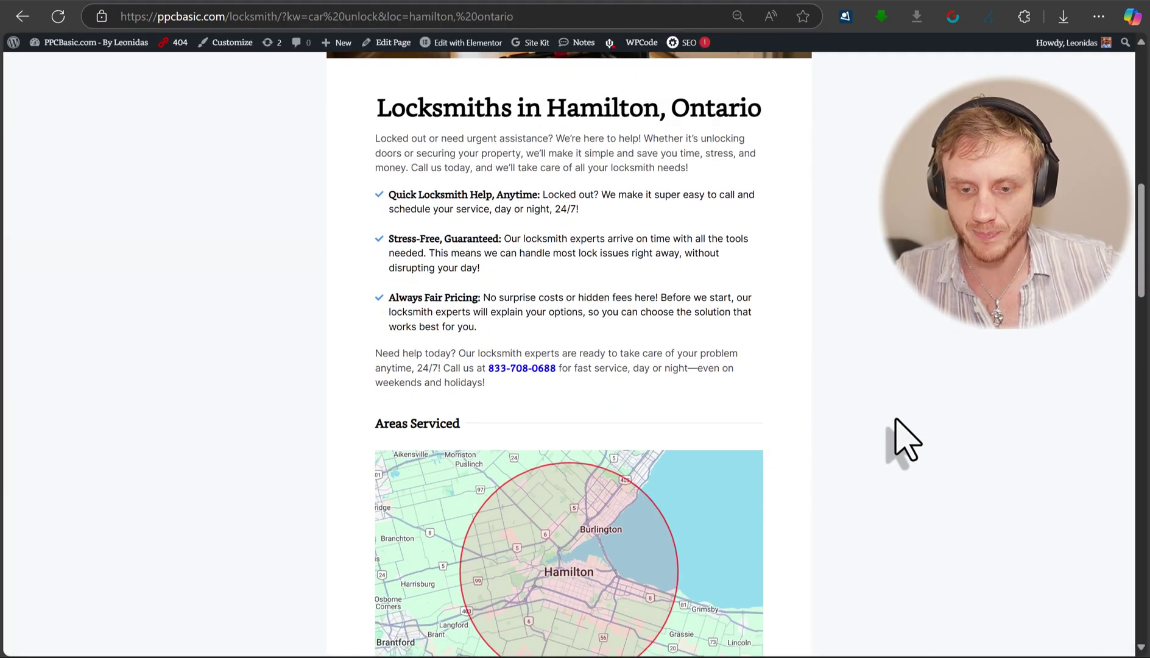
scroll(732, 390, down, 2)
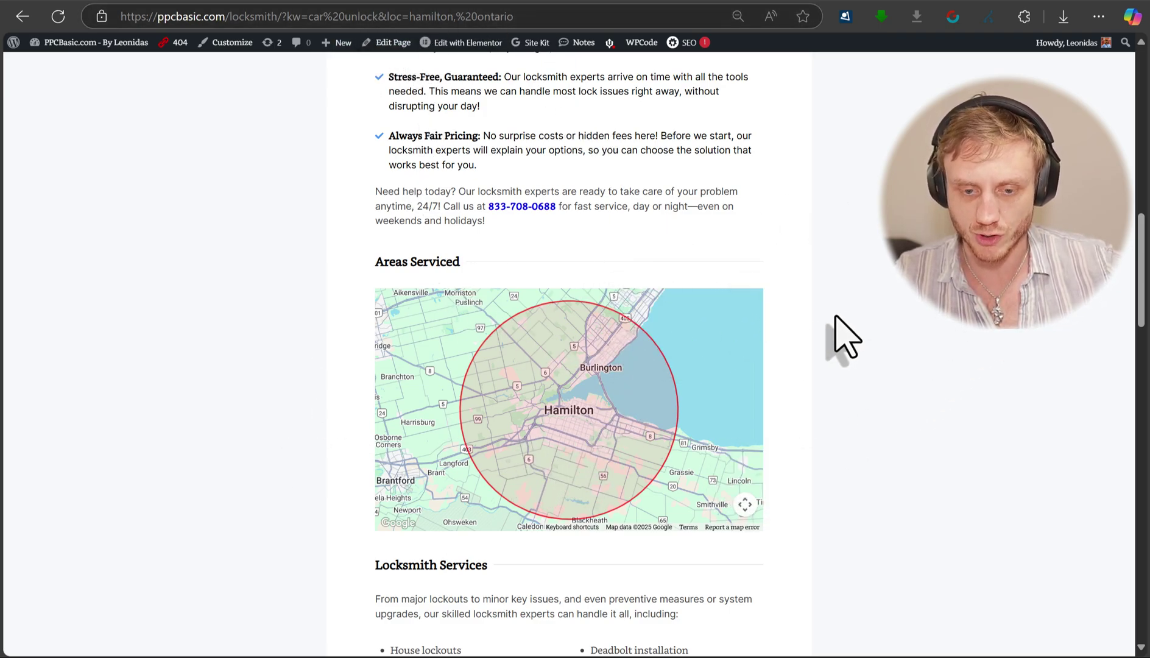
scroll(844, 335, down, 2)
scroll(844, 335, down, 2)
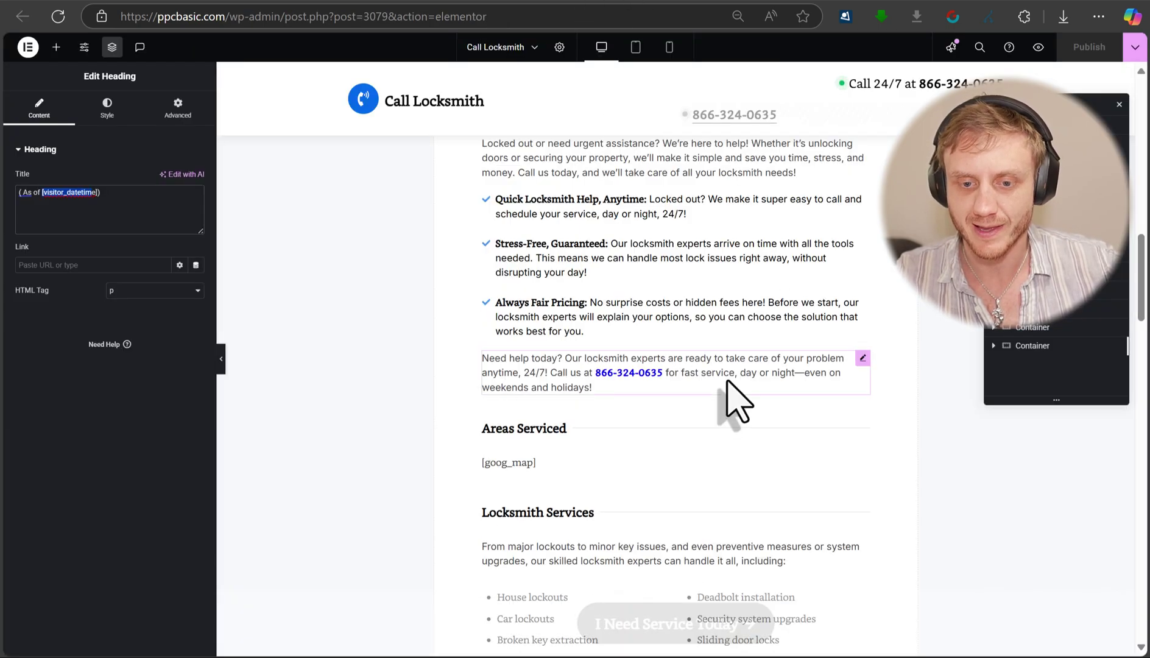
scroll(737, 399, down, 4)
- Open the Areas Serviced text widget and select its [goog_map] shortcode
click(519, 238)
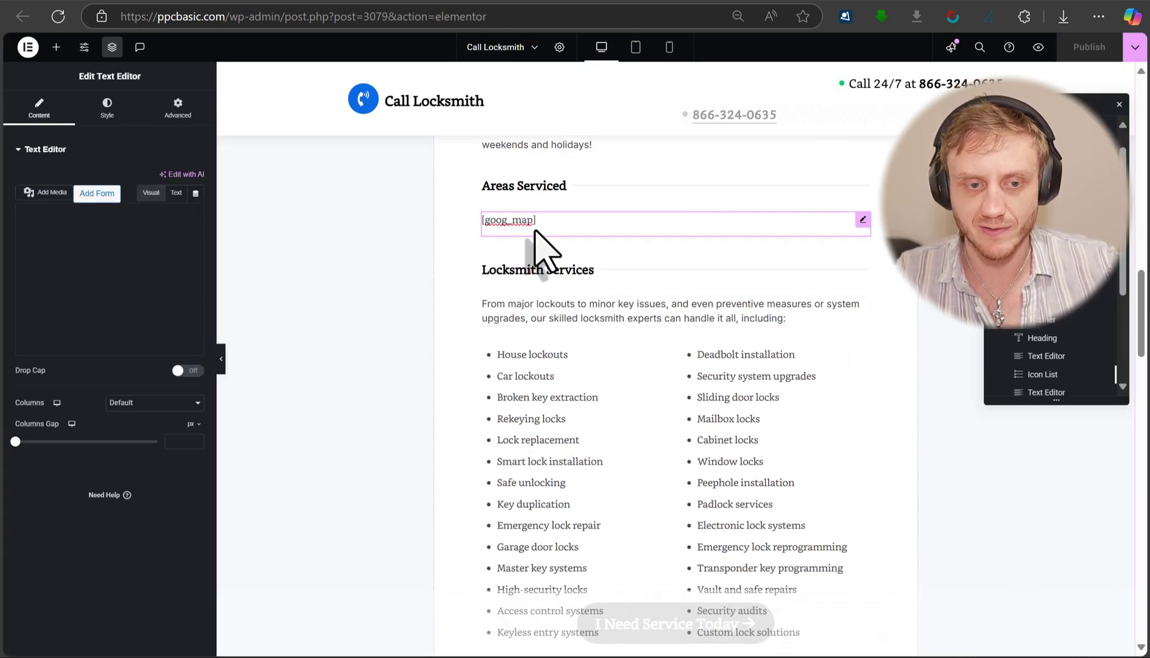
drag(75, 330, 23, 332)
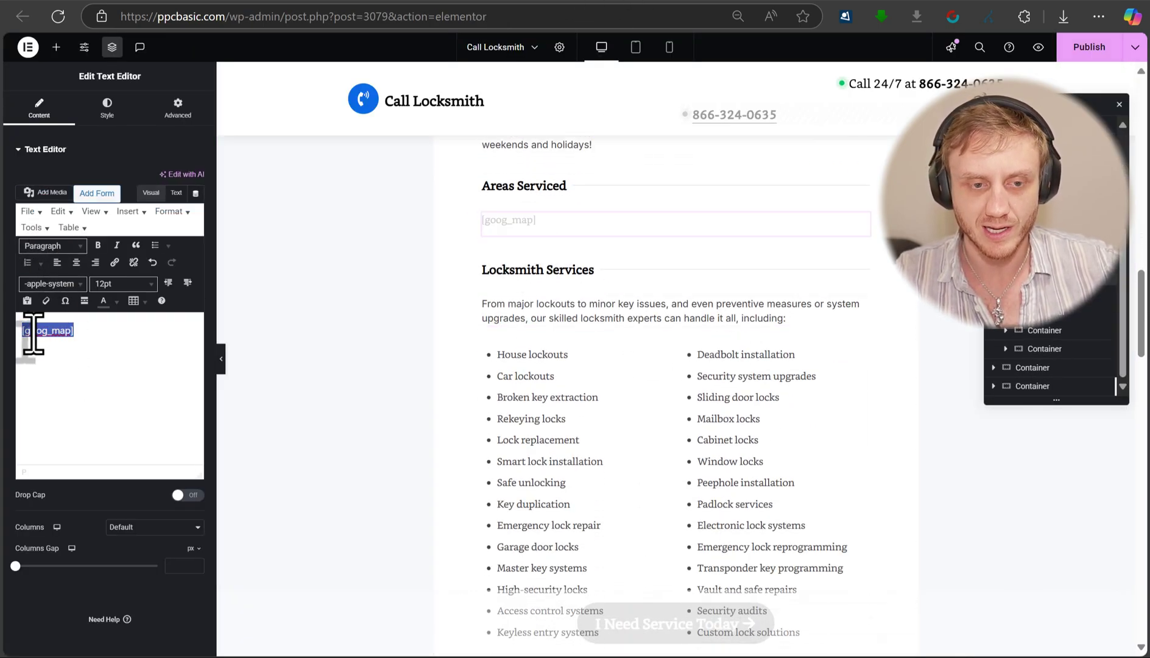
click(134, 329)
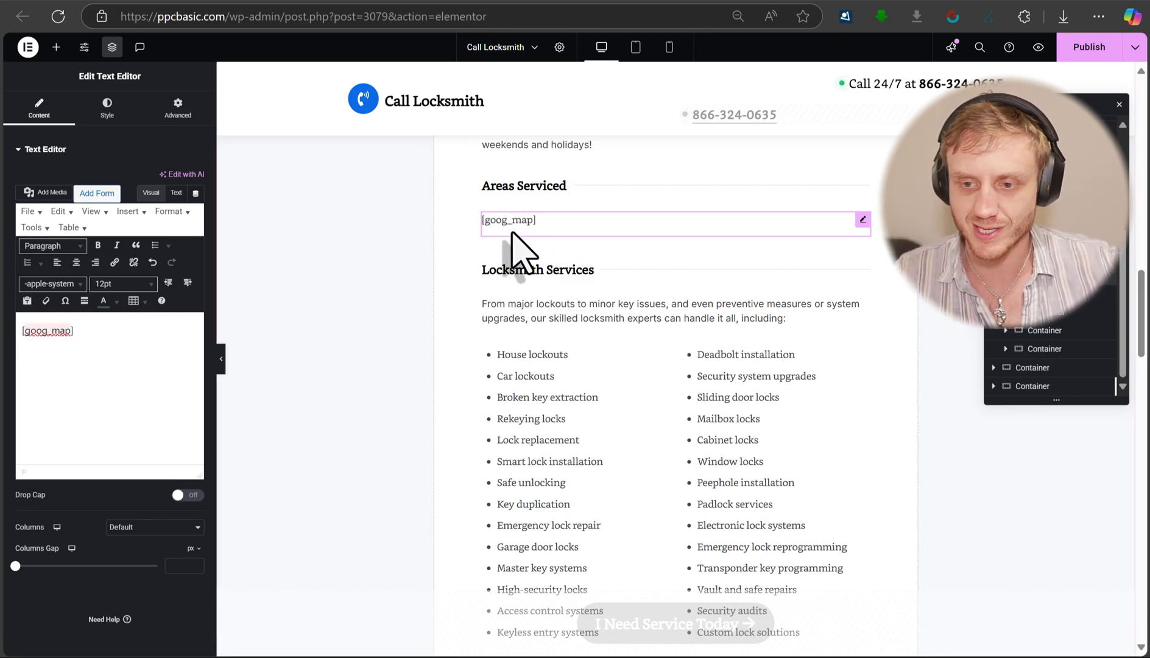
- Scroll through the rest of the page and switch the editor to Mobile preview
scroll(513, 235, down, 7)
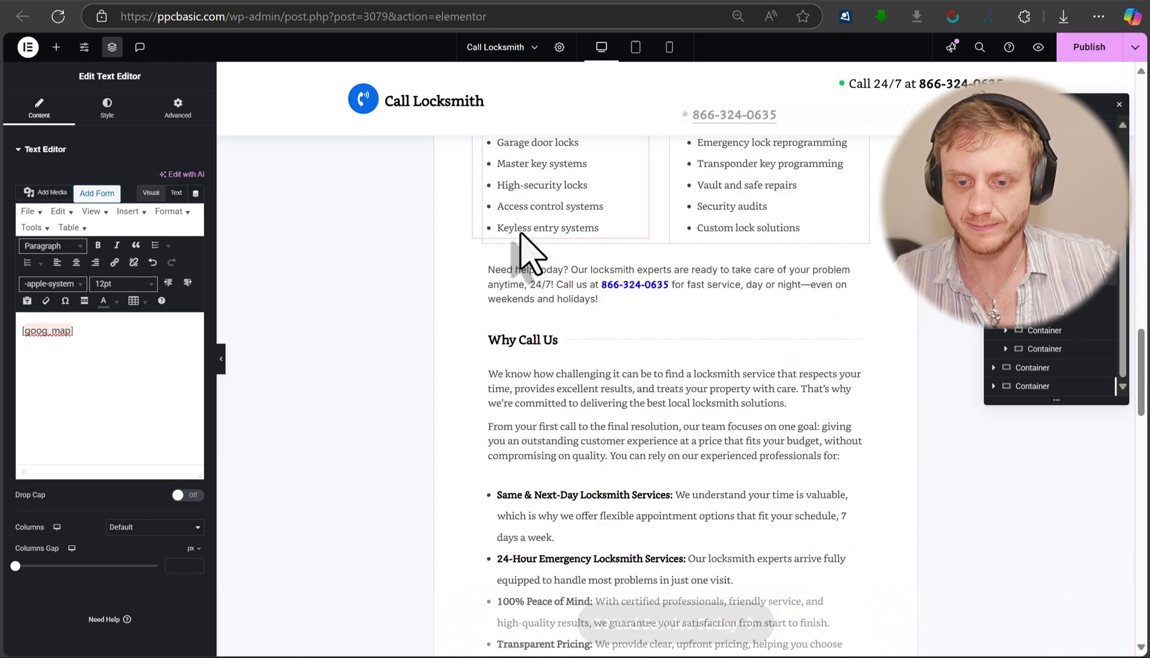
scroll(548, 253, down, 9)
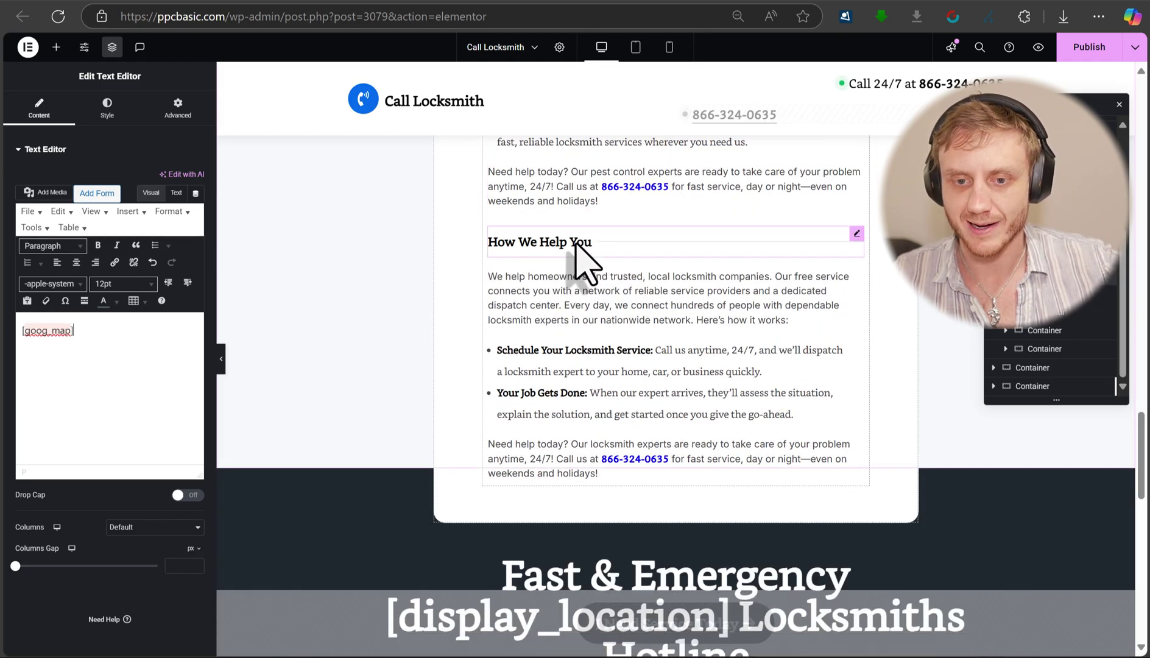
scroll(591, 277, down, 3)
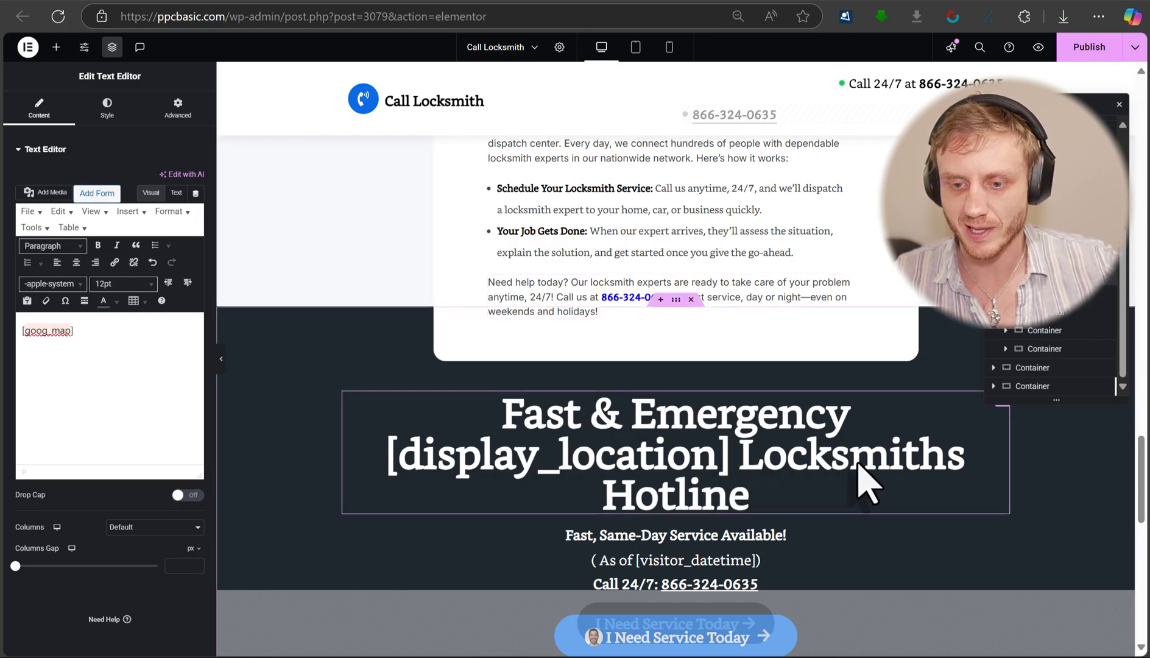
scroll(895, 482, down, 3)
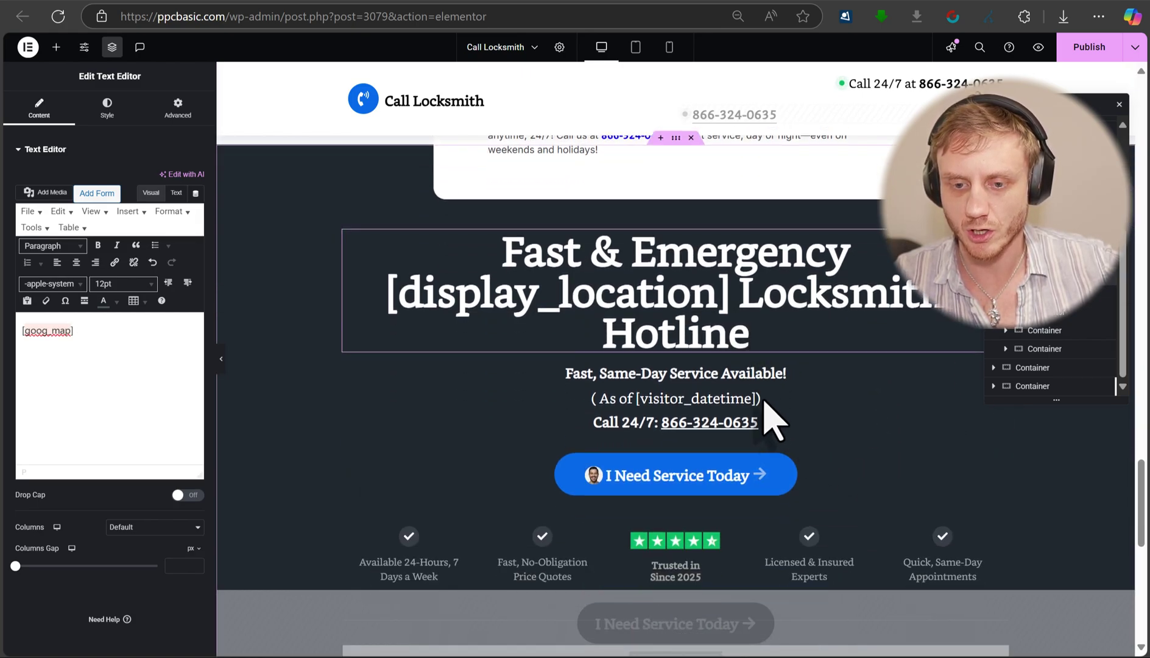
scroll(744, 449, down, 9)
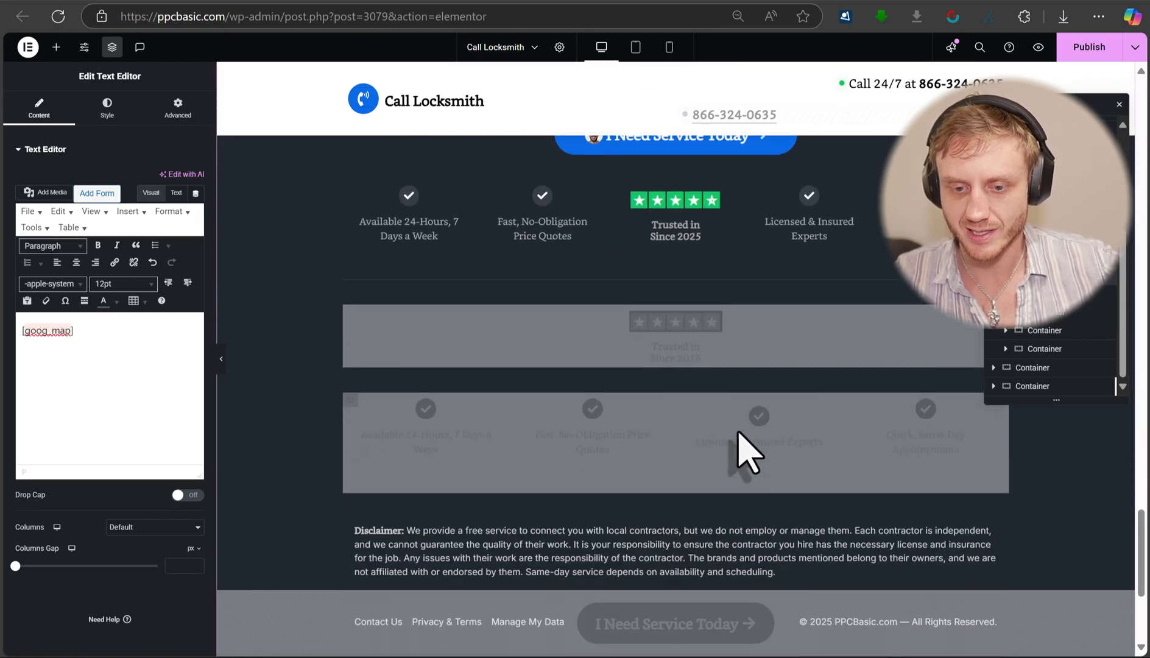
scroll(753, 414, up, 12)
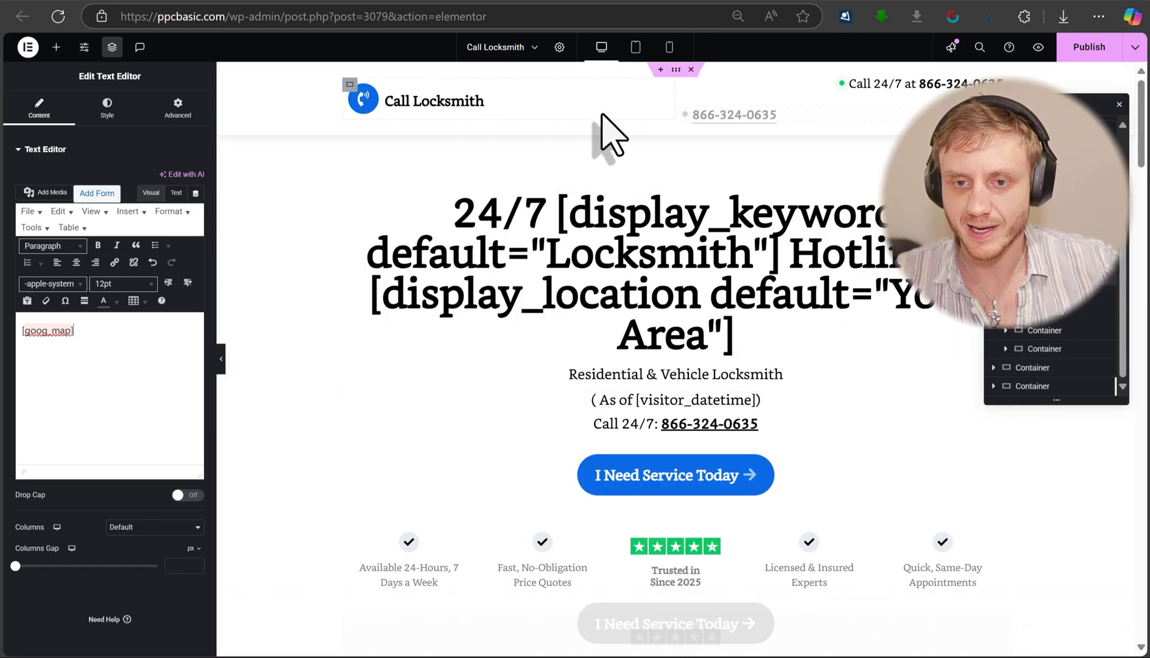
click(670, 47)
- Scroll through the locksmith page's mobile layout from top to bottom
scroll(719, 256, down, 5)
scroll(716, 255, down, 3)
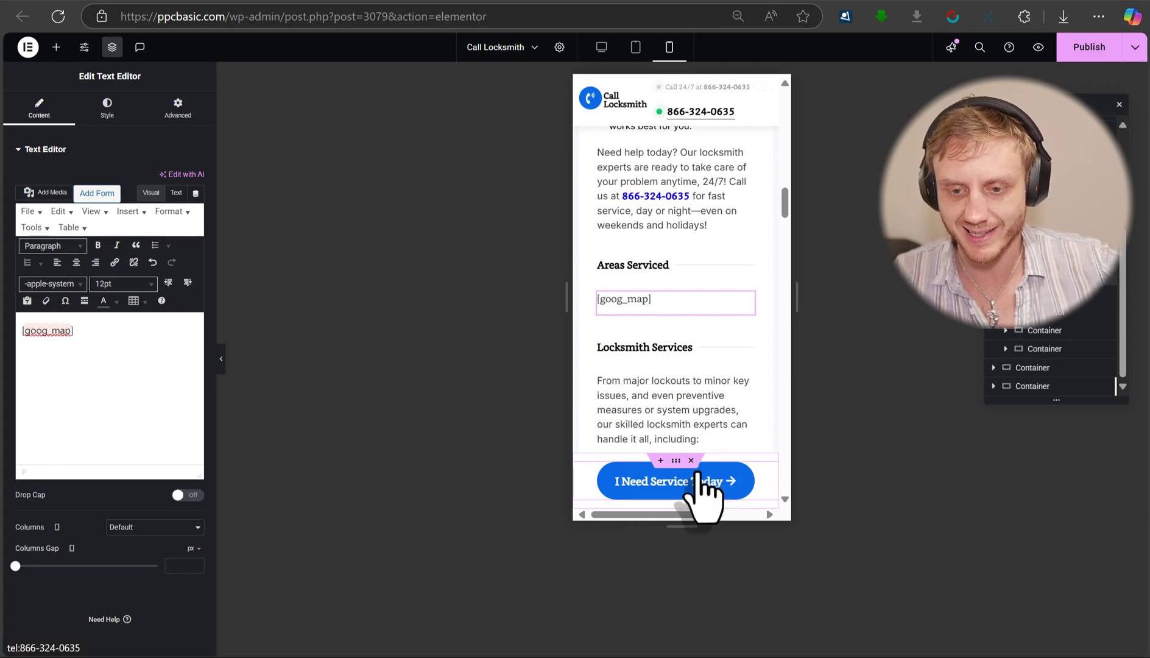
scroll(737, 323, down, 5)
scroll(739, 320, up, 10)
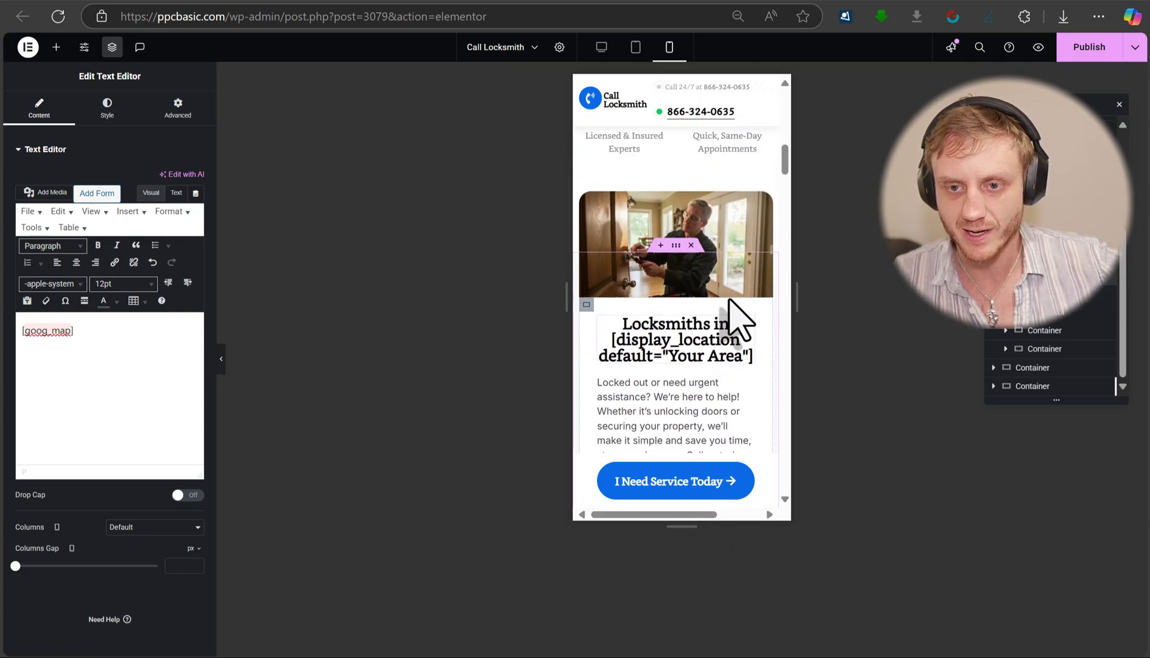
scroll(740, 321, down, 6)
scroll(756, 329, down, 4)
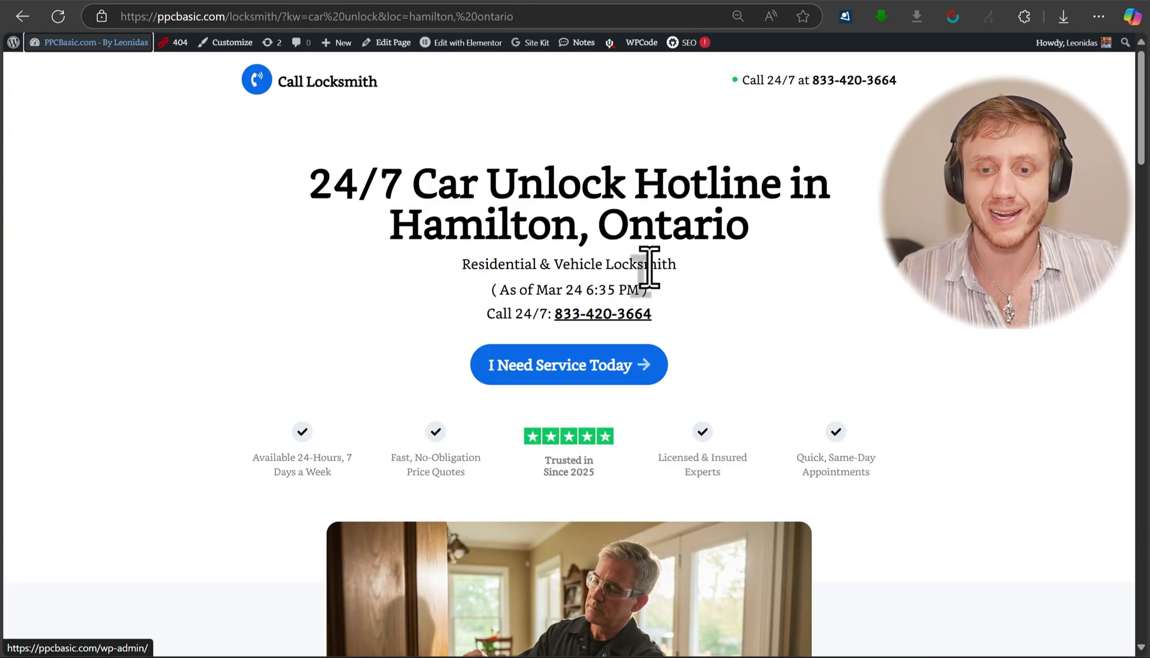
drag(413, 185, 611, 183)
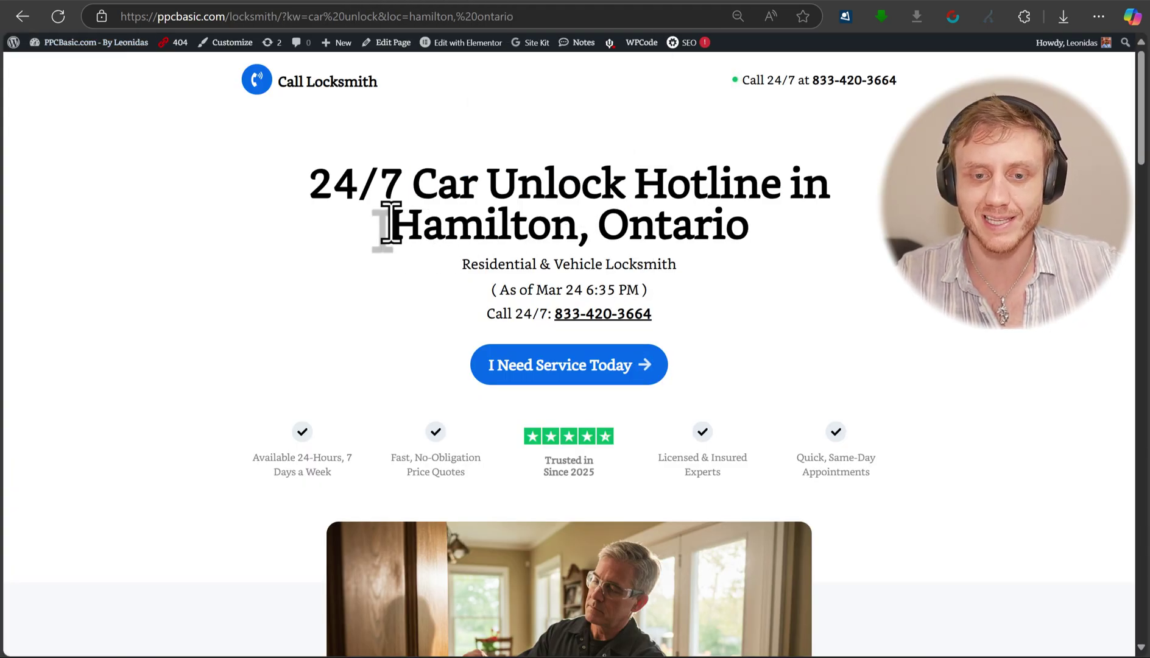
drag(387, 226, 806, 227)
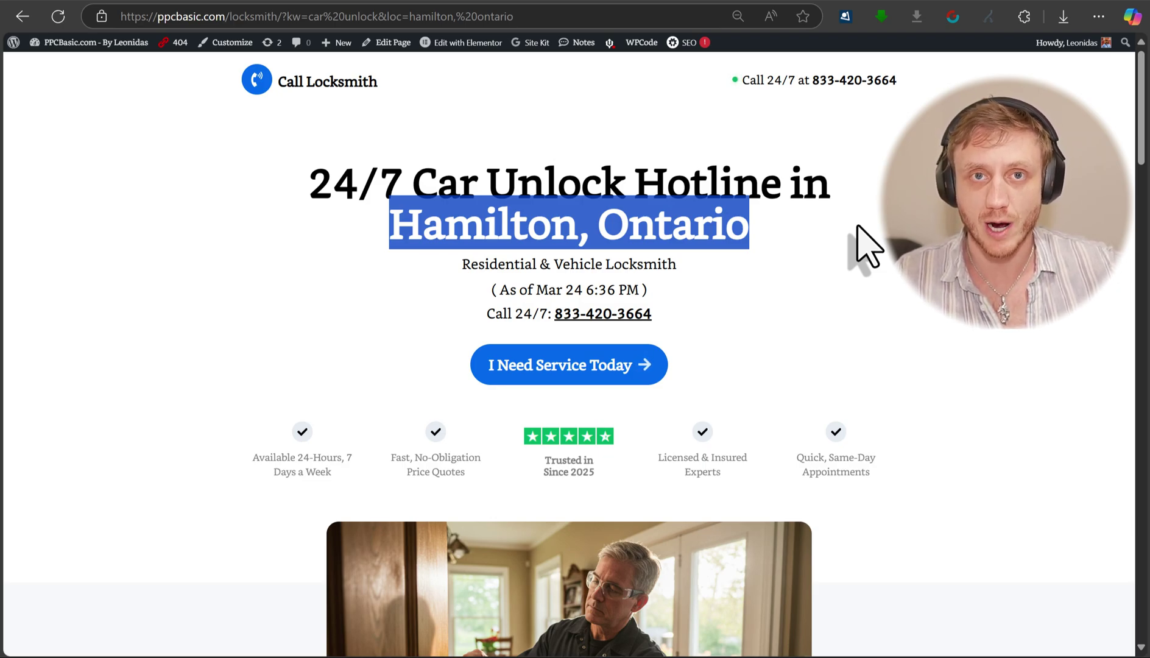
drag(685, 307, 553, 314)
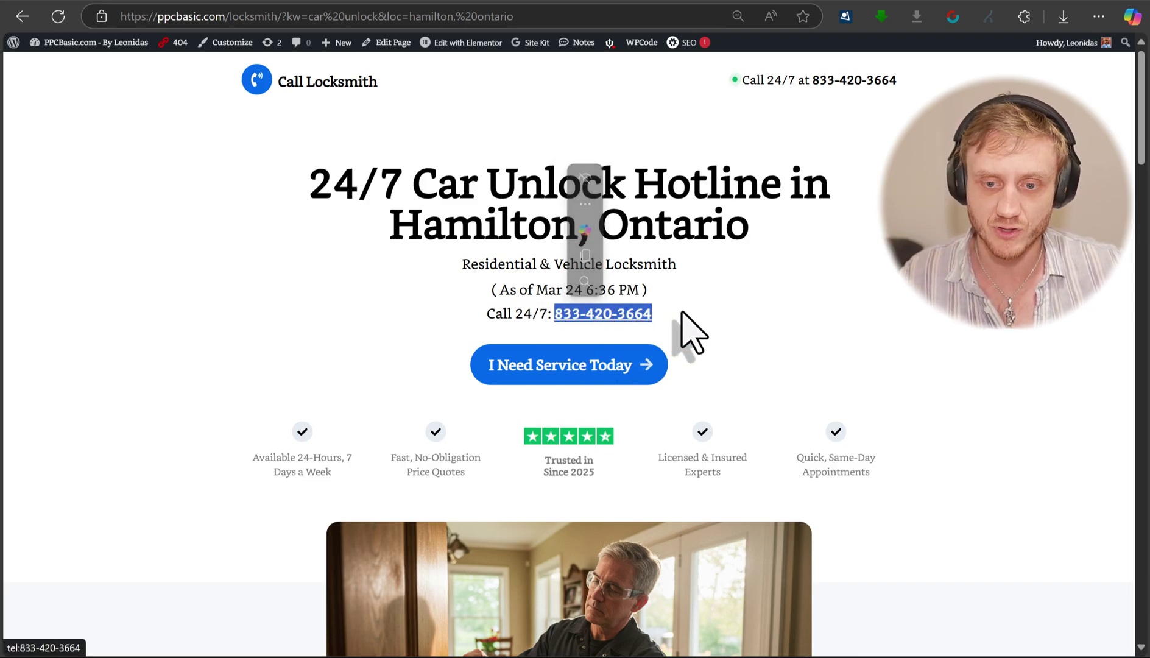
click(616, 185)
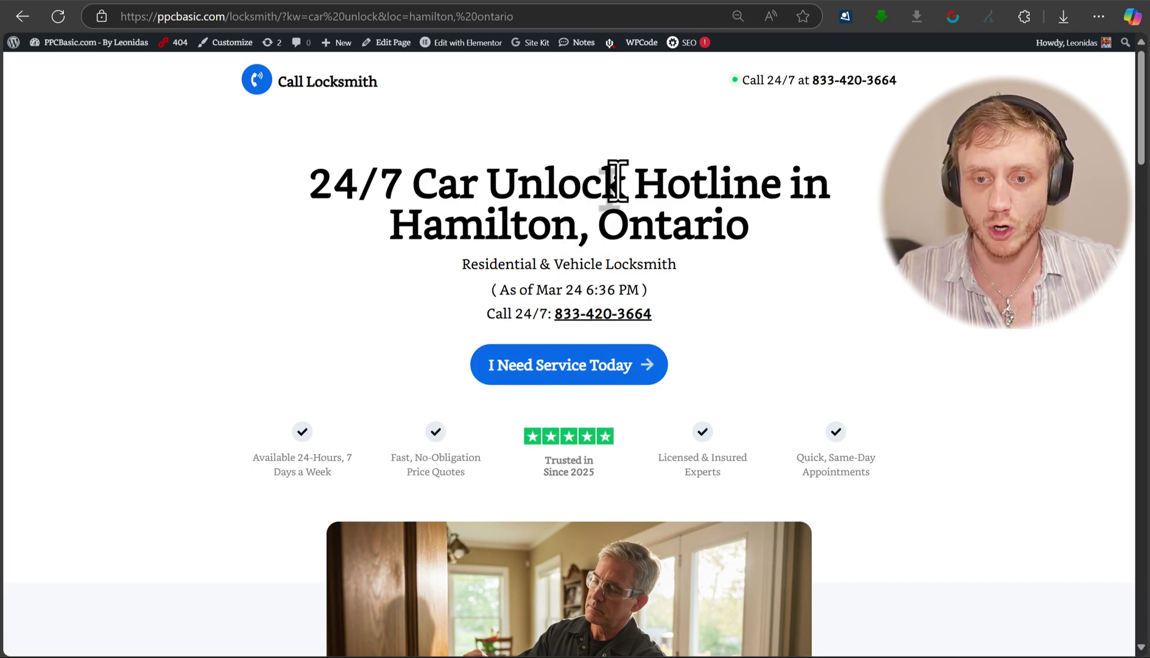